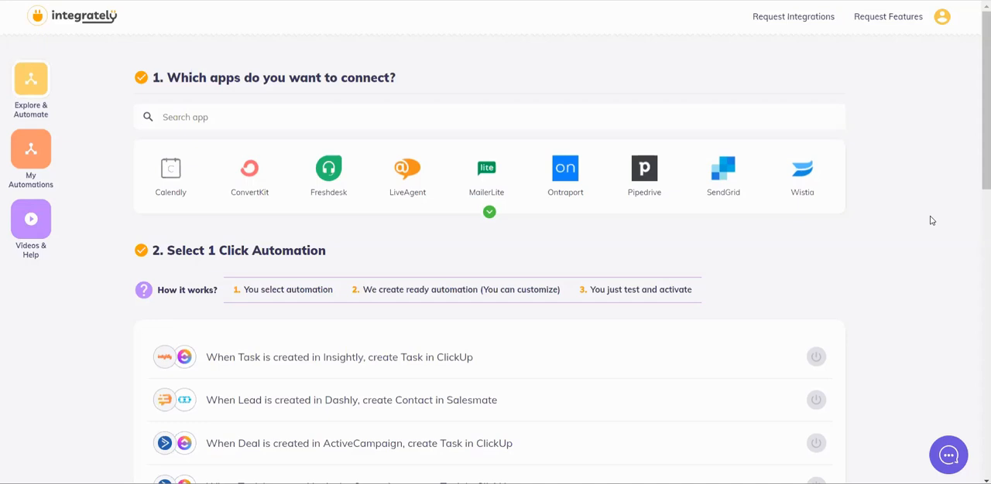
# Step: Select Calendly and Google Sheets as the two apps to connect
pyautogui.click(170, 177)
pyautogui.click(291, 117)
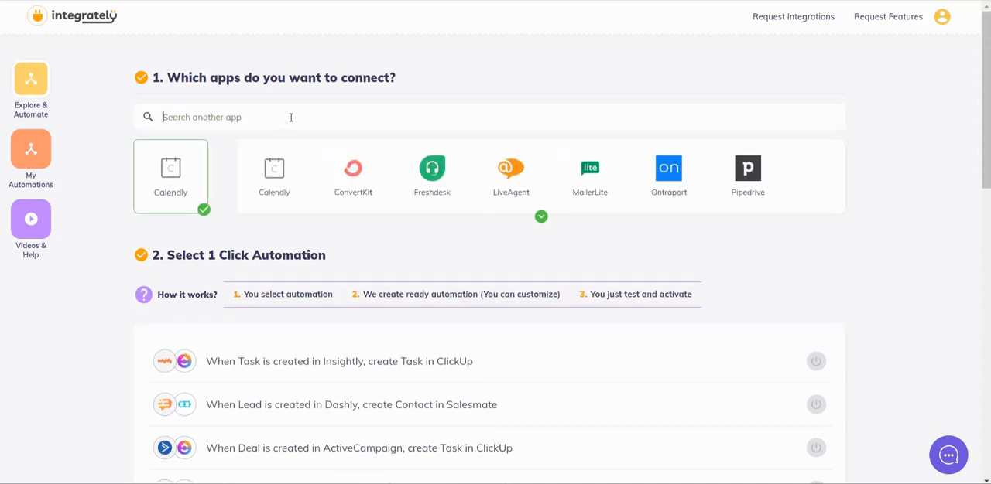
pyautogui.write('she')
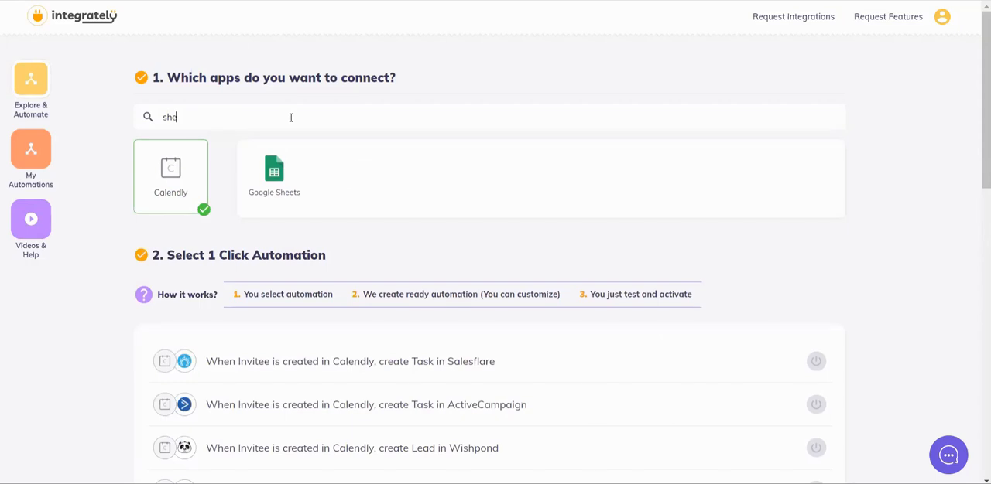
pyautogui.click(275, 174)
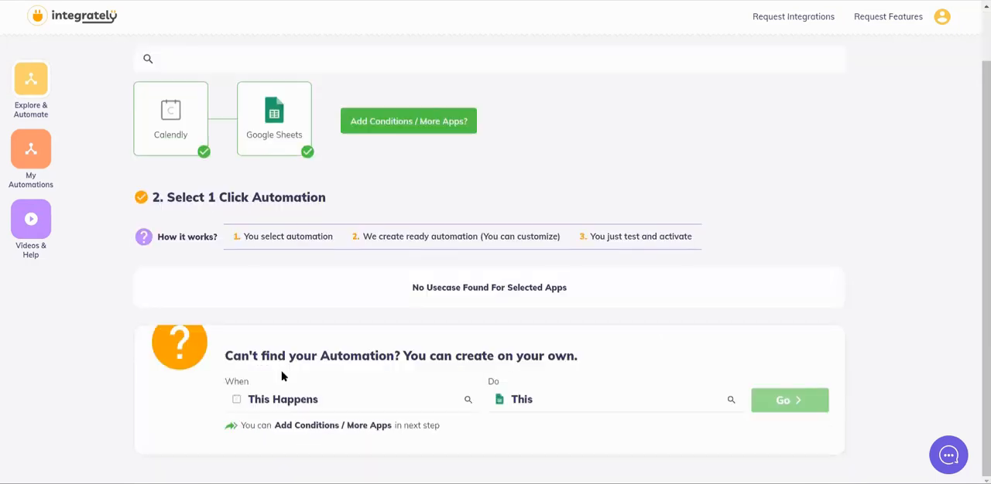
# Step: Create a custom automation from "Invitee is created in Calendly" to "Create spreadsheet row in Google Sheets", without adding conditions or more apps
pyautogui.click(340, 407)
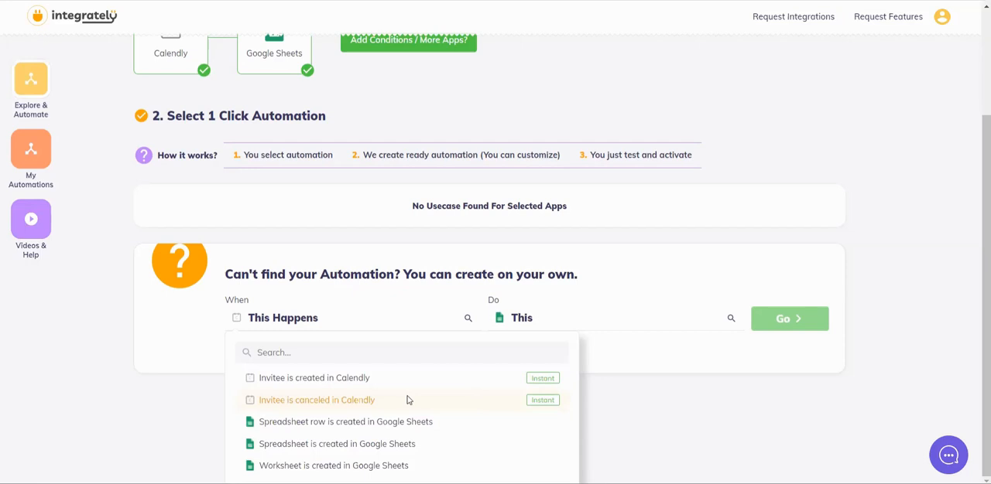
pyautogui.click(354, 381)
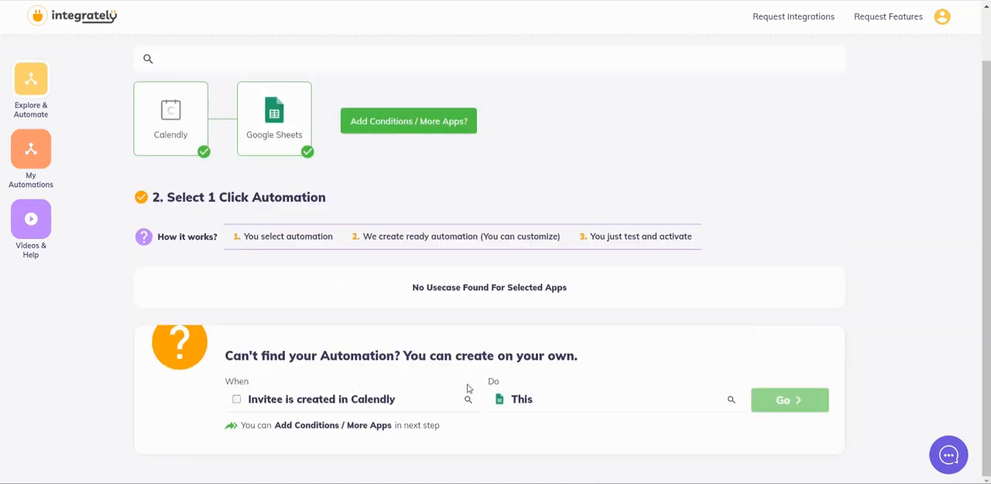
pyautogui.click(533, 403)
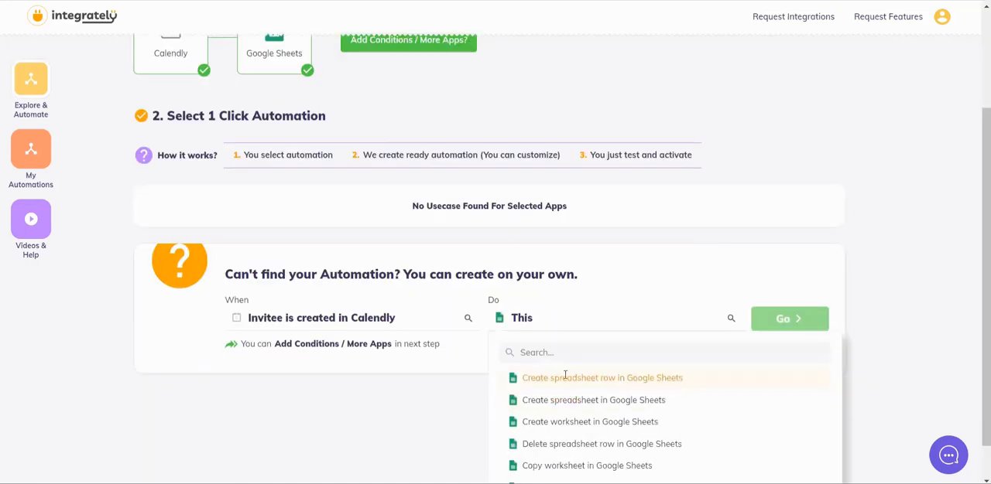
pyautogui.click(566, 386)
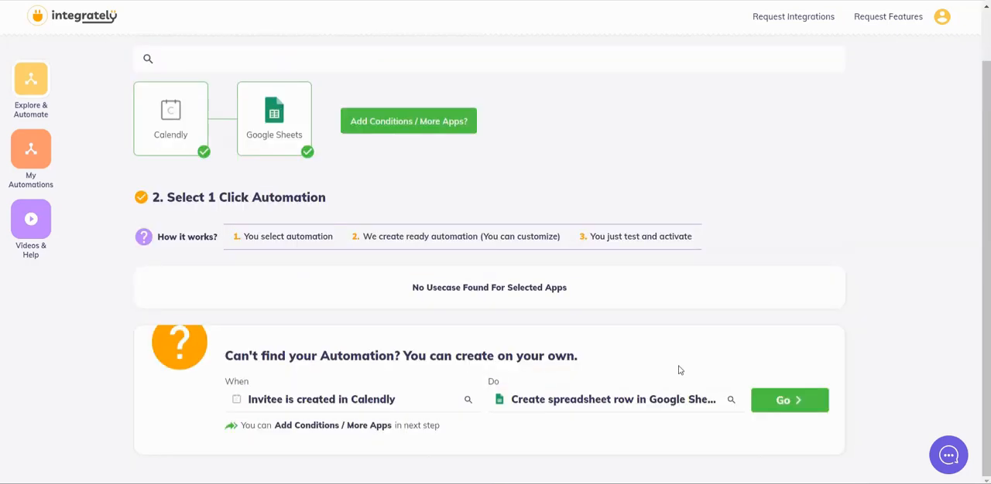
pyautogui.click(775, 403)
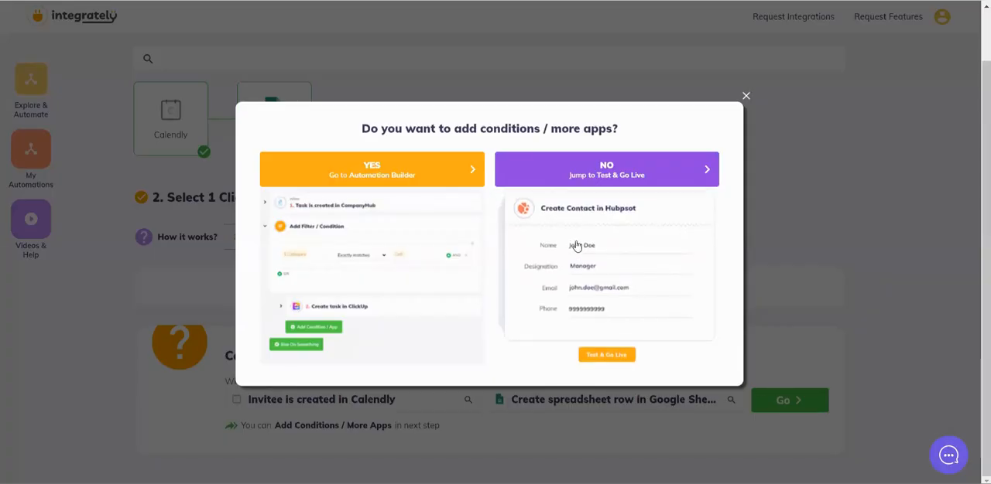
pyautogui.click(640, 180)
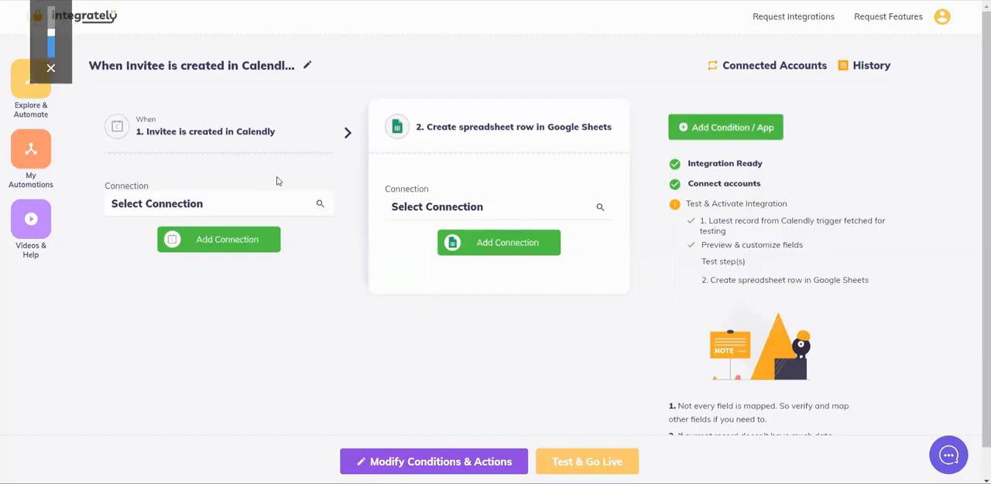
# Step: Choose an existing Calendly connection for the "Invitee is created" trigger
pyautogui.click(242, 243)
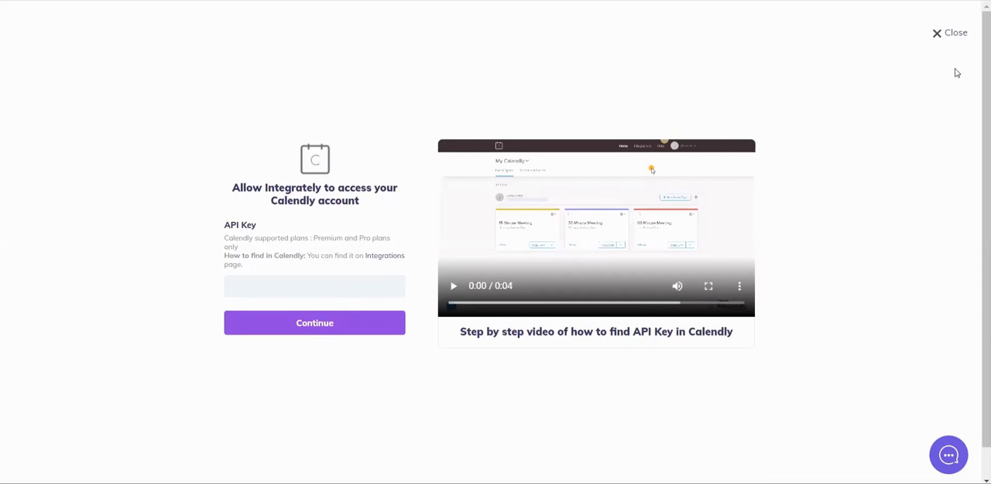
pyautogui.click(952, 33)
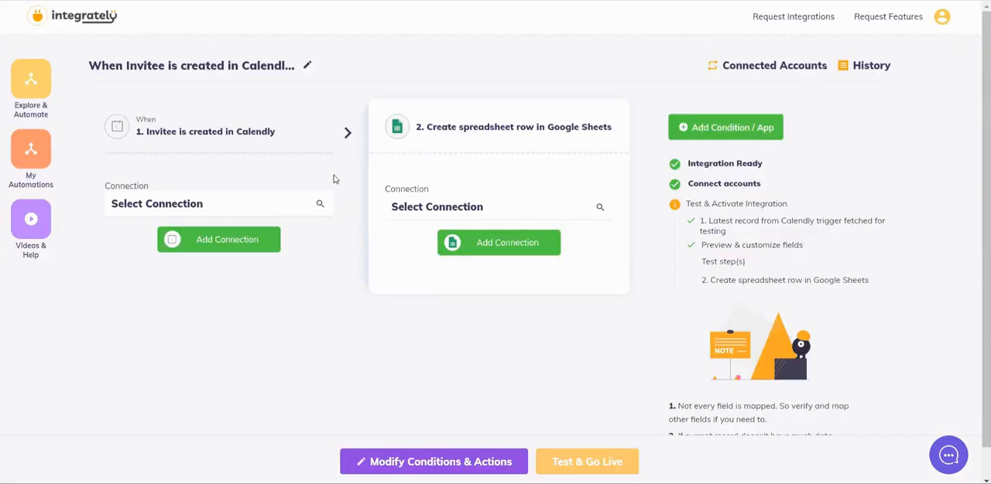
pyautogui.click(211, 202)
pyautogui.click(197, 240)
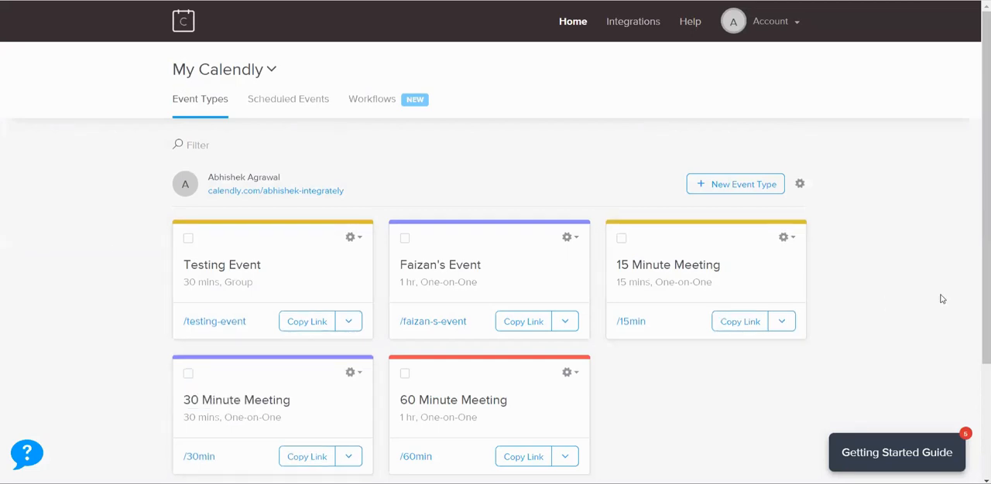
# Step: Copy the booking link of the 60 Minute Meeting event type in Calendly and open it in a new browser tab
pyautogui.scroll(-1, 745, 412)
pyautogui.scroll(-1, 745, 412)
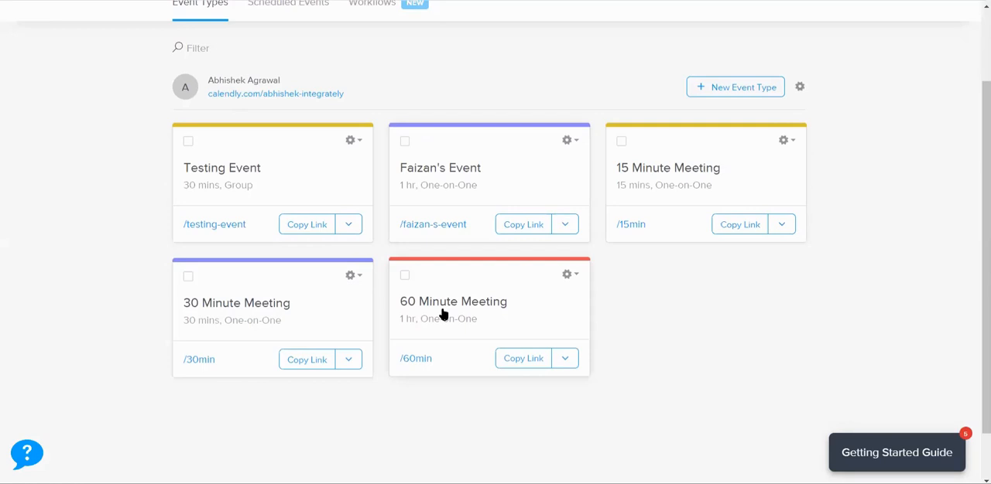
pyautogui.click(518, 360)
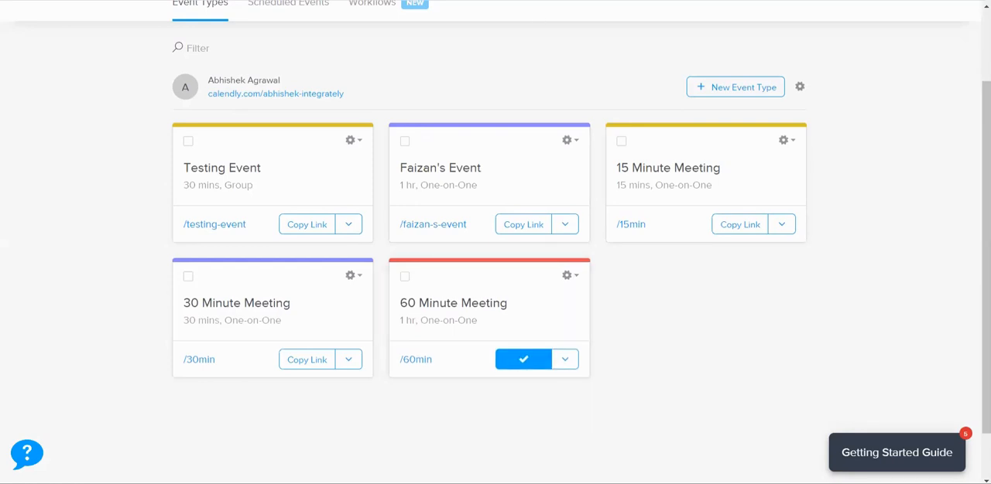
pyautogui.hotkey('ctrl', 't')
pyautogui.write('https://calendly.com/abhishek-integrately/60min')
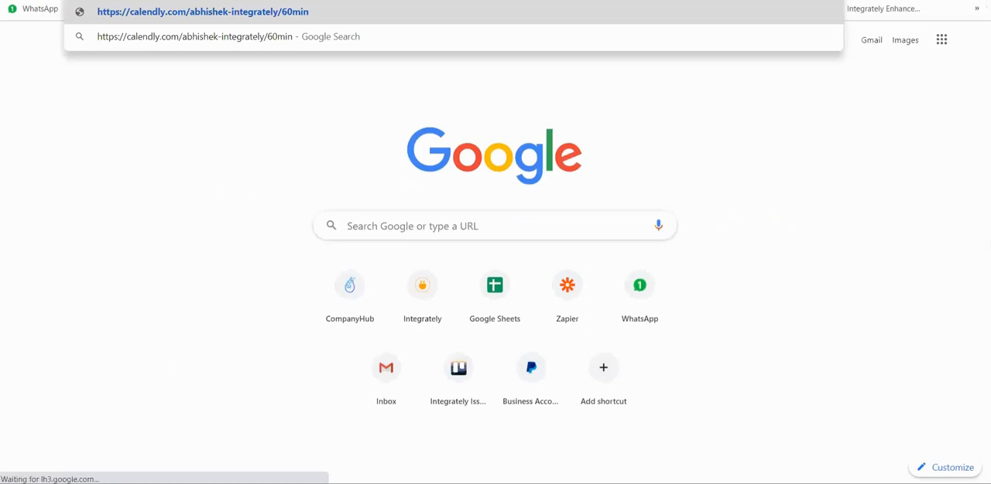
pyautogui.press('Return')
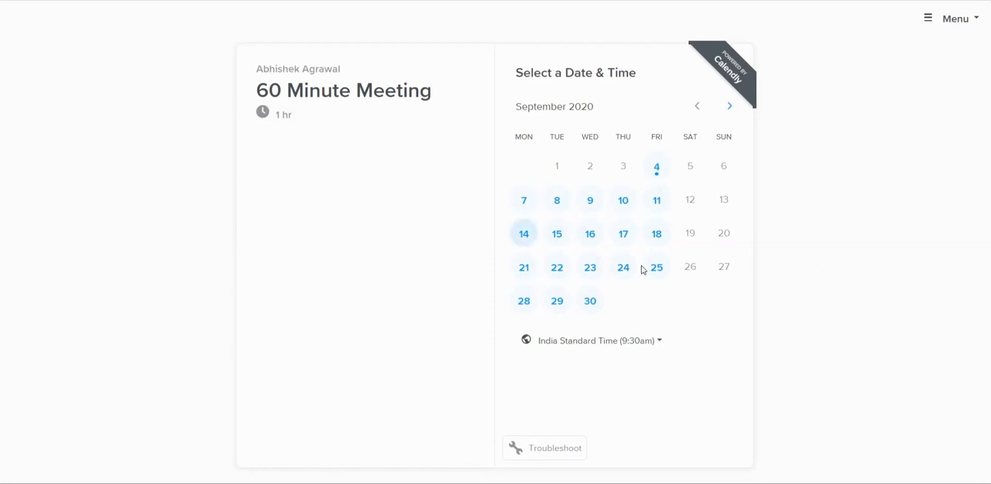
# Step: Choose Tuesday, September 15 at 11:00am for the 60 Minute Meeting and confirm the time slot
pyautogui.click(556, 239)
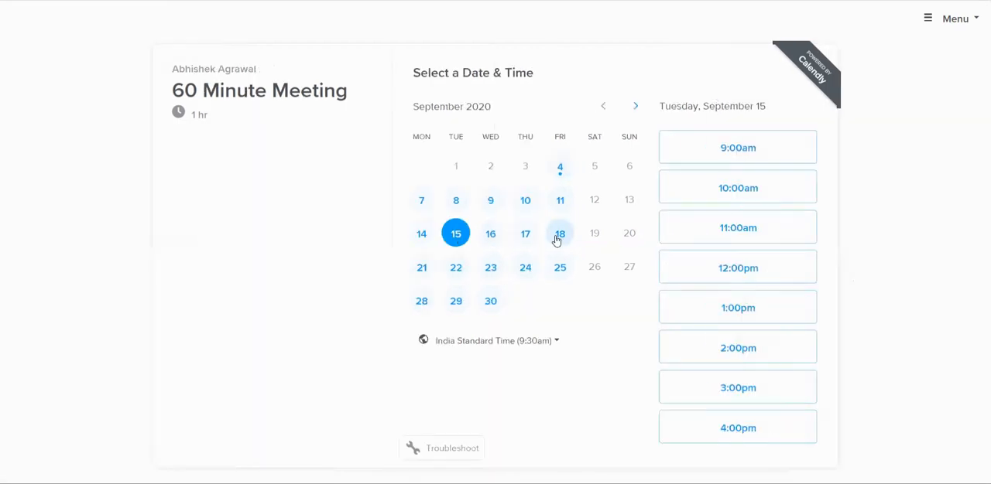
pyautogui.click(716, 223)
pyautogui.click(755, 232)
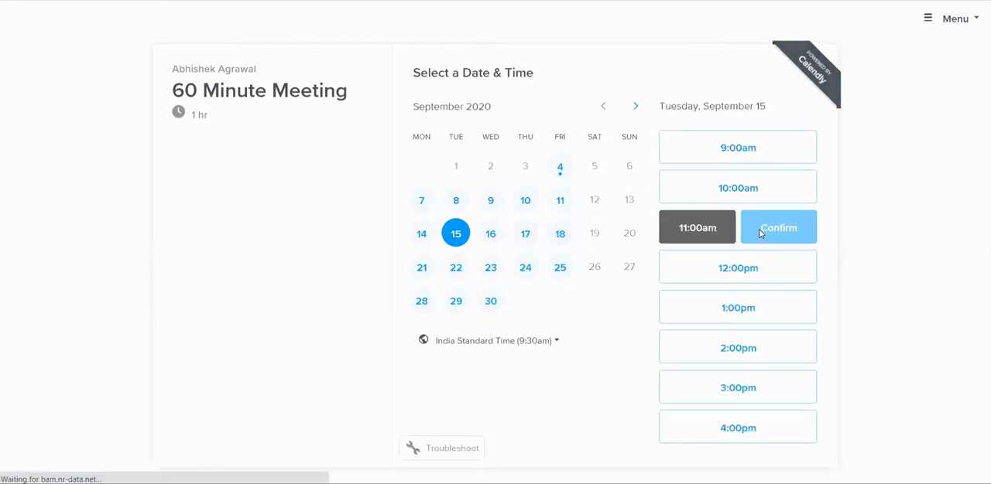
# Step: Fill in the invitee's name and e-mail address and schedule the meeting
pyautogui.click(509, 116)
pyautogui.write('A B')
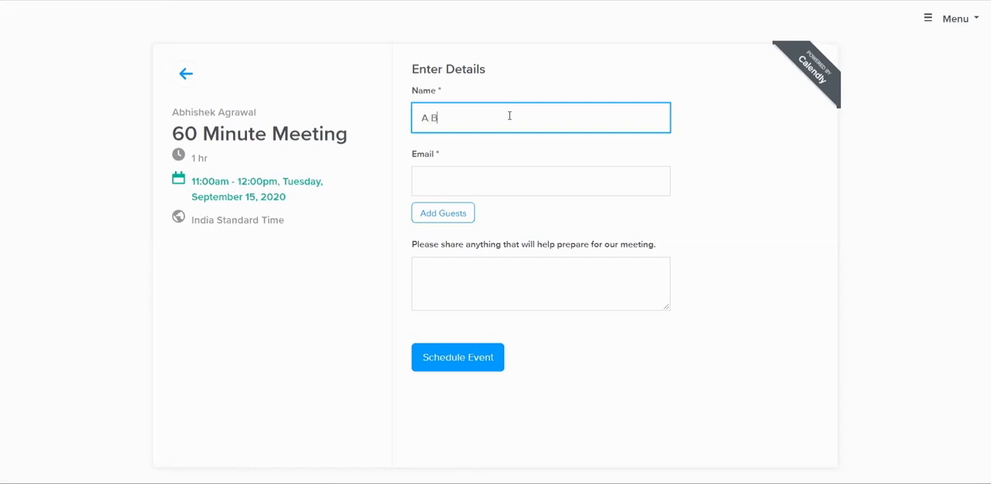
pyautogui.click(479, 187)
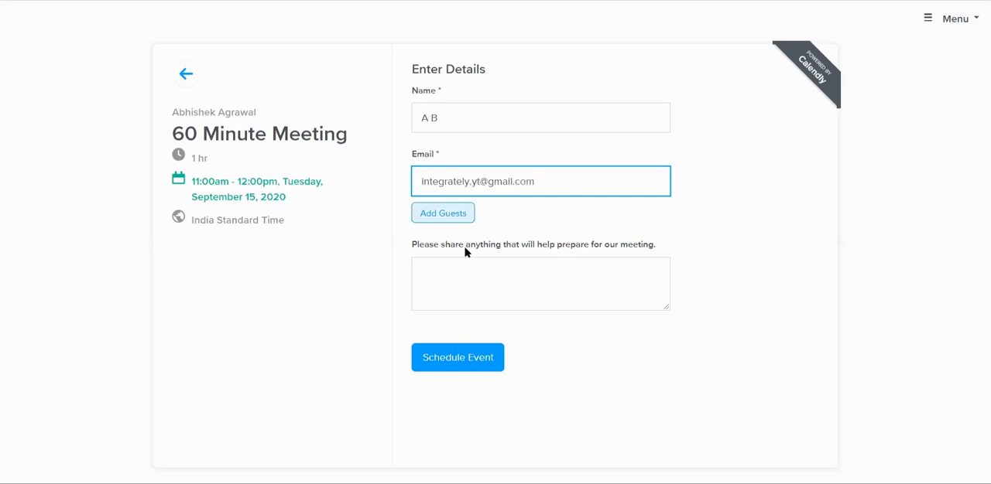
pyautogui.click(452, 362)
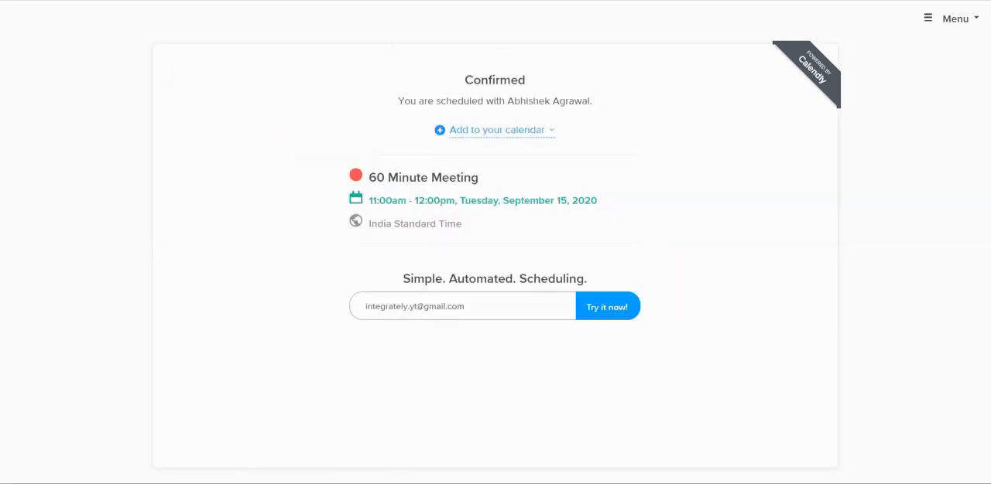
# Step: Switch to Gmail and open the confirmation message for the 60 Minute Meeting
pyautogui.hotkey('ctrl', 'Tab')
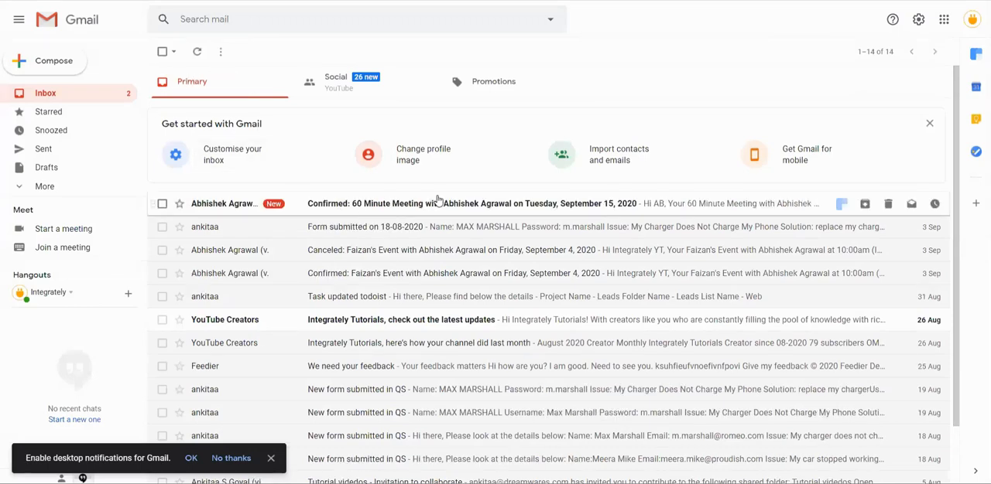
pyautogui.click(272, 212)
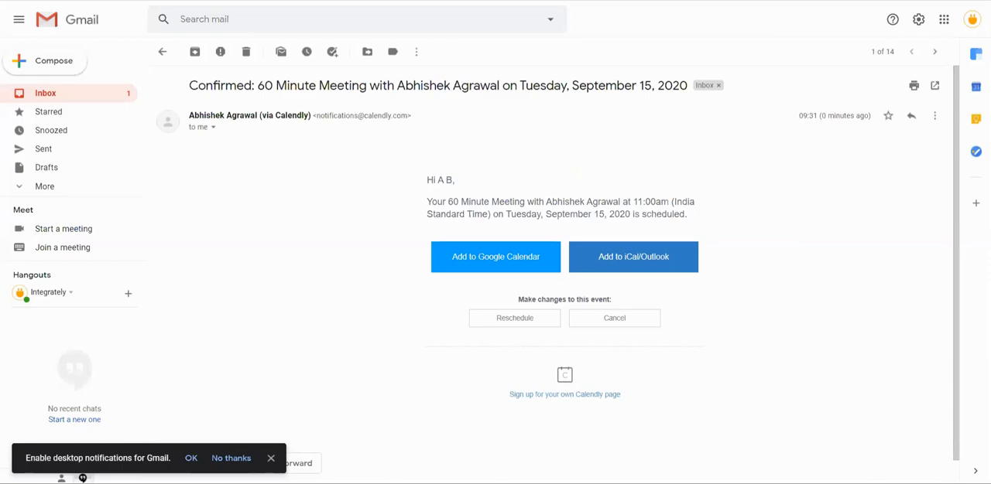
# Step: Return to Integrately, refresh the Calendly trigger data and review the fetched invitee fields
pyautogui.hotkey('ctrl', 'shift', 'Tab')
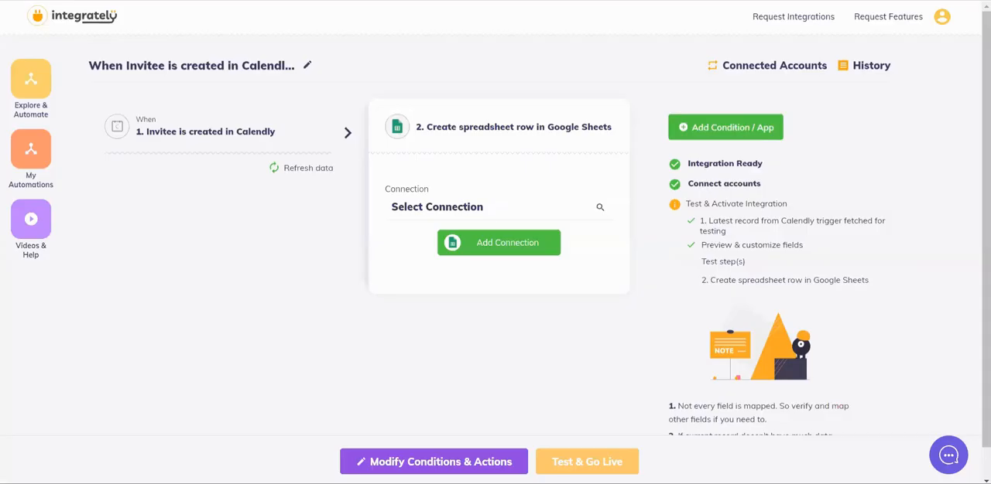
pyautogui.click(295, 169)
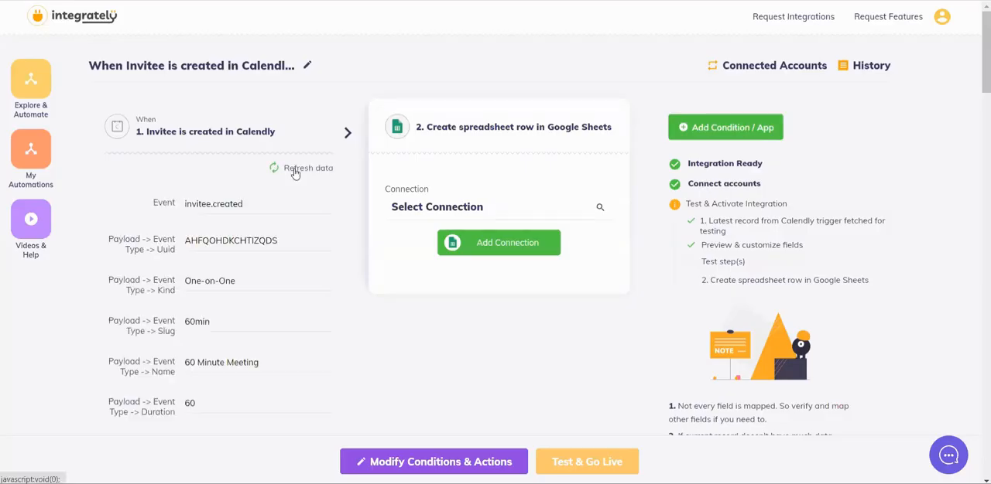
pyautogui.scroll(-3, 227, 349)
pyautogui.scroll(2, 227, 350)
pyautogui.scroll(2, 226, 350)
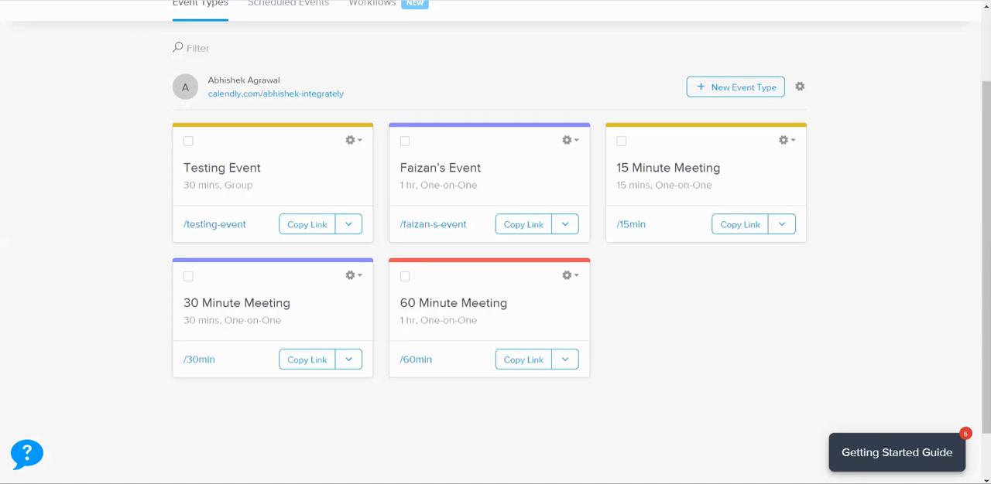
pyautogui.click(127, 1)
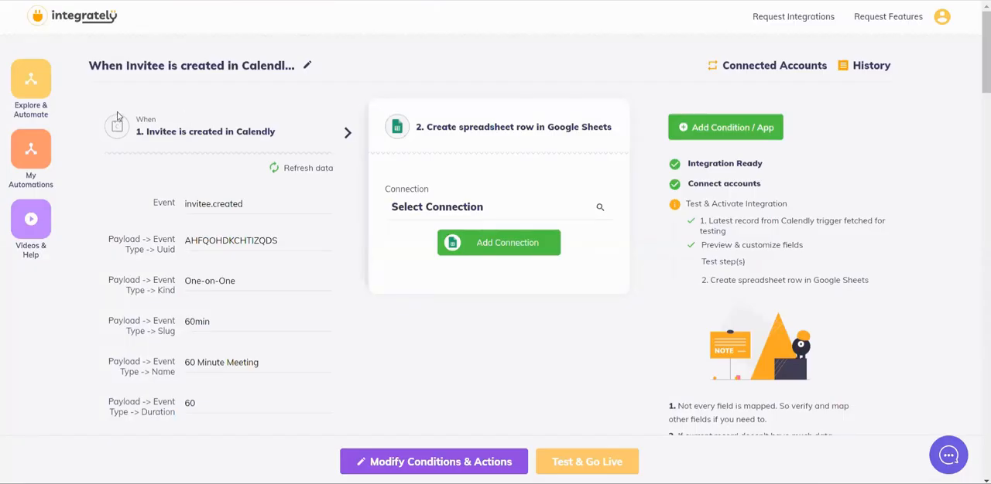